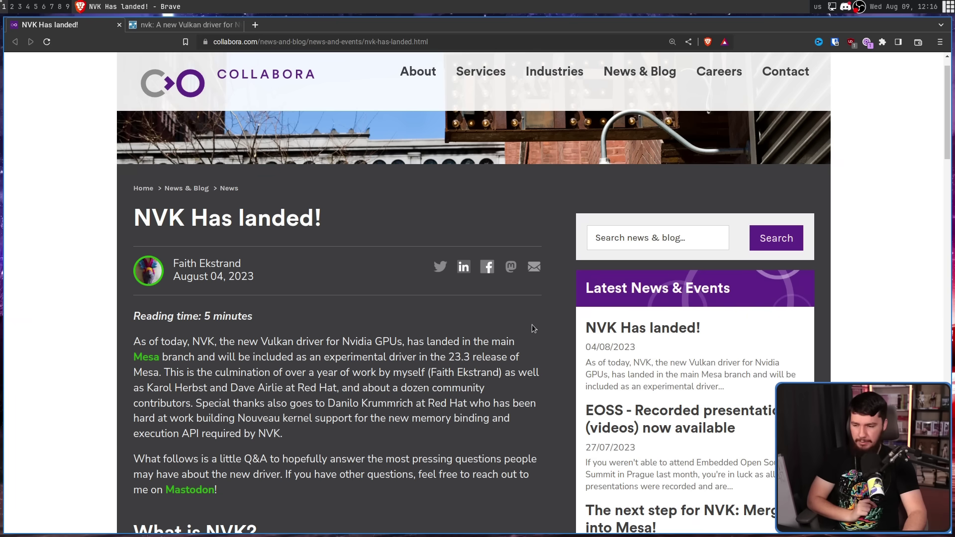
Step: Switch to the GitLab merge request tab that adds the NVK Vulkan driver
left_click(200, 29)
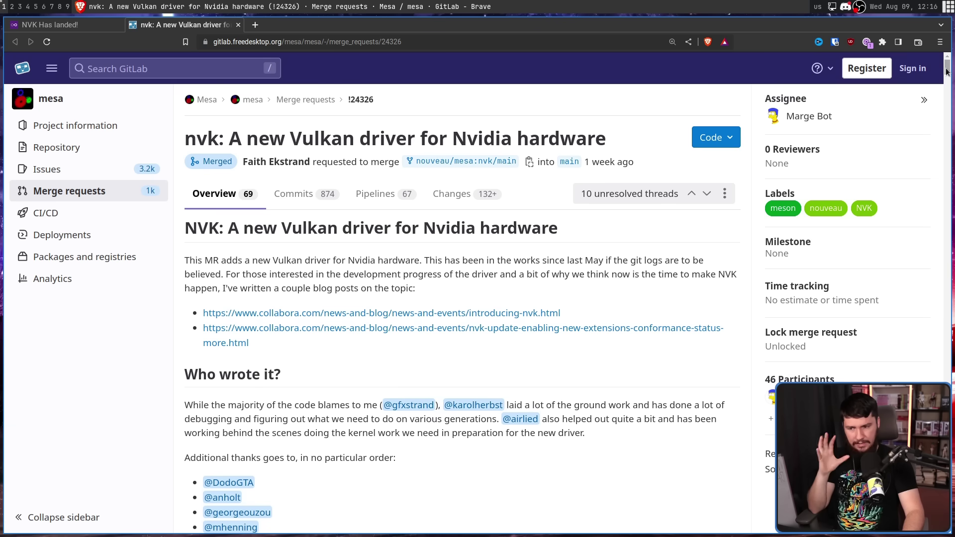
left_click_drag(947, 70, 947, 110)
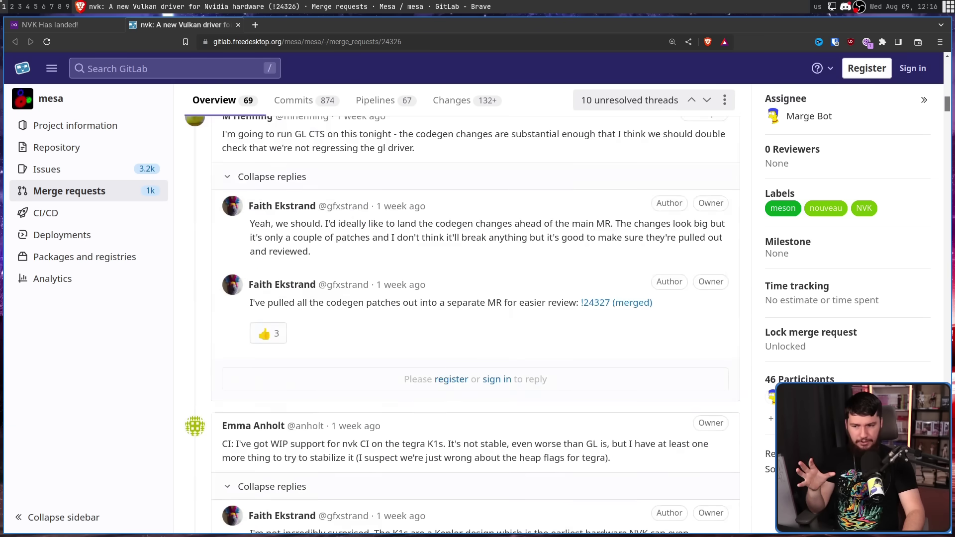
scroll(478, 326, "down", 4)
scroll(477, 325, "down", 4)
scroll(477, 326, "down", 4)
scroll(477, 326, "down", 4)
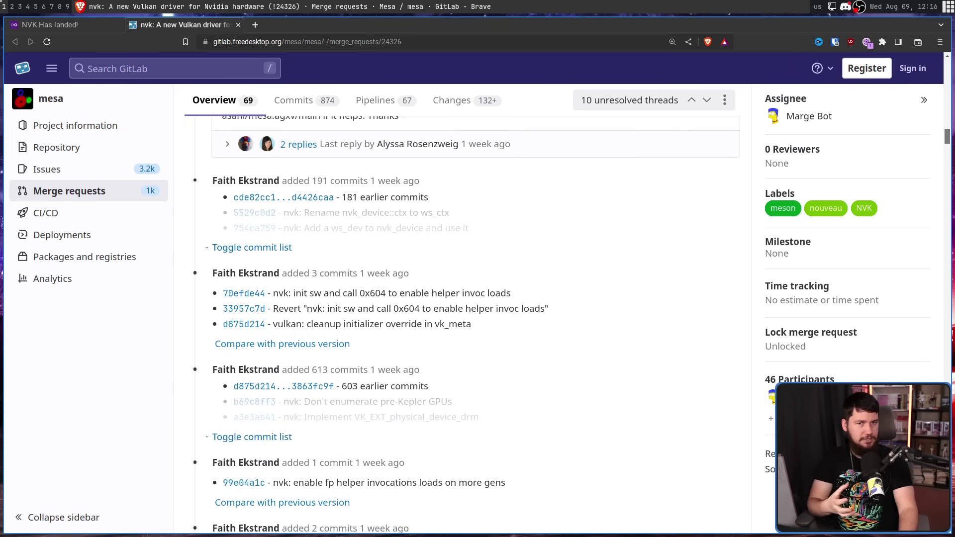
scroll(478, 326, "down", 5)
scroll(477, 326, "down", 3)
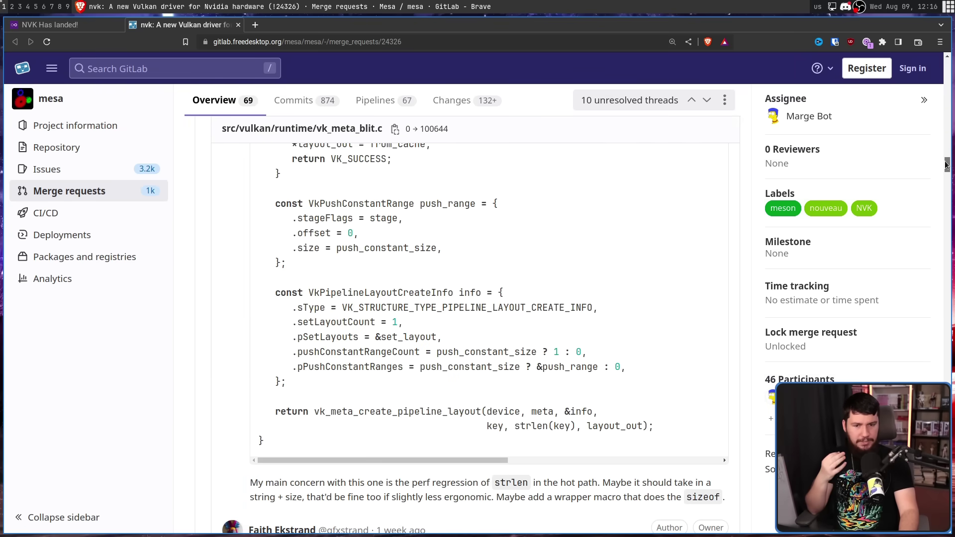
left_click_drag(946, 165, 945, 70)
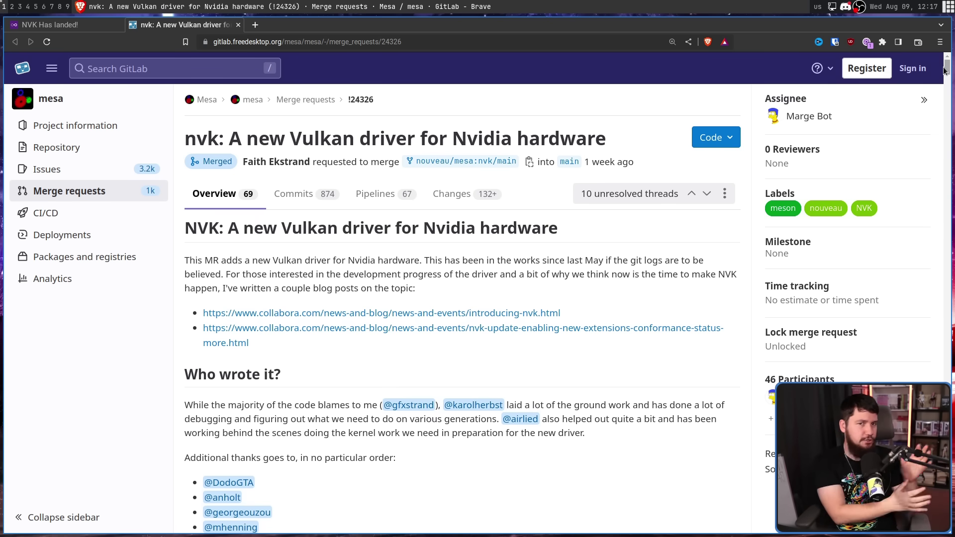
Step: Collapse the merge request details sidebar, then return to the Collabora 'NVK Has landed!' article
left_click(923, 99)
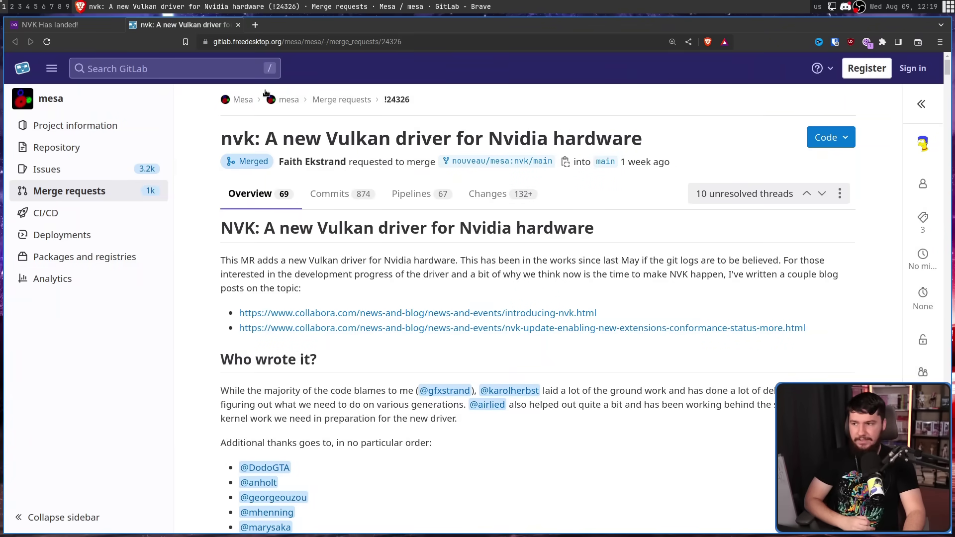
left_click(50, 25)
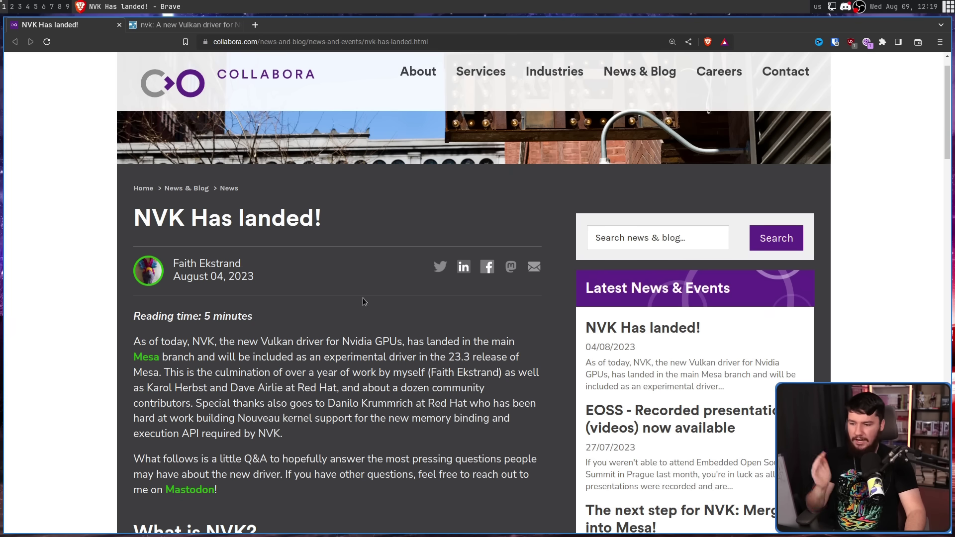
Step: Return to the NVK merge request and autoscroll through its comments and commits
left_click(200, 31)
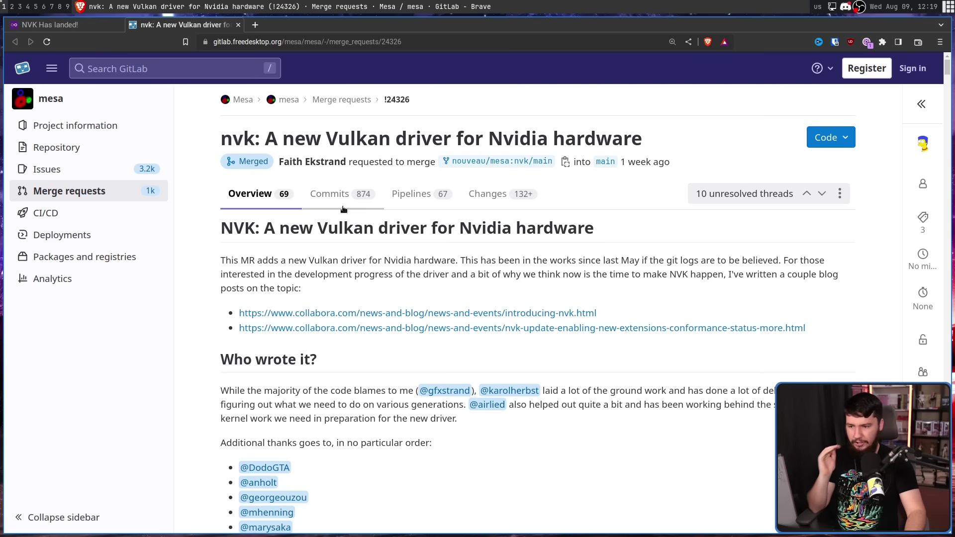
middle_click(406, 264)
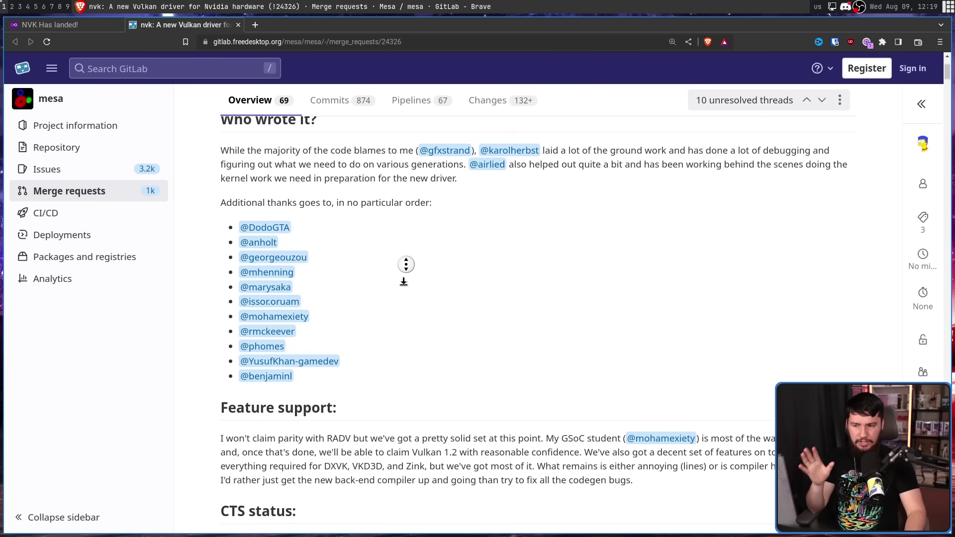
middle_click(397, 275)
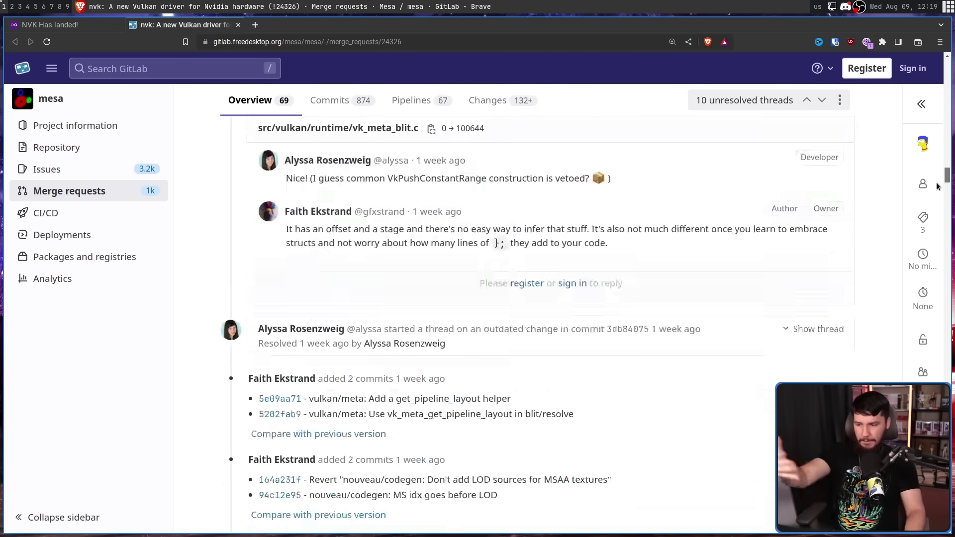
mouse_move(946, 70)
left_mouse_down()
mouse_move(930, 251)
mouse_move(920, 69)
left_mouse_up()
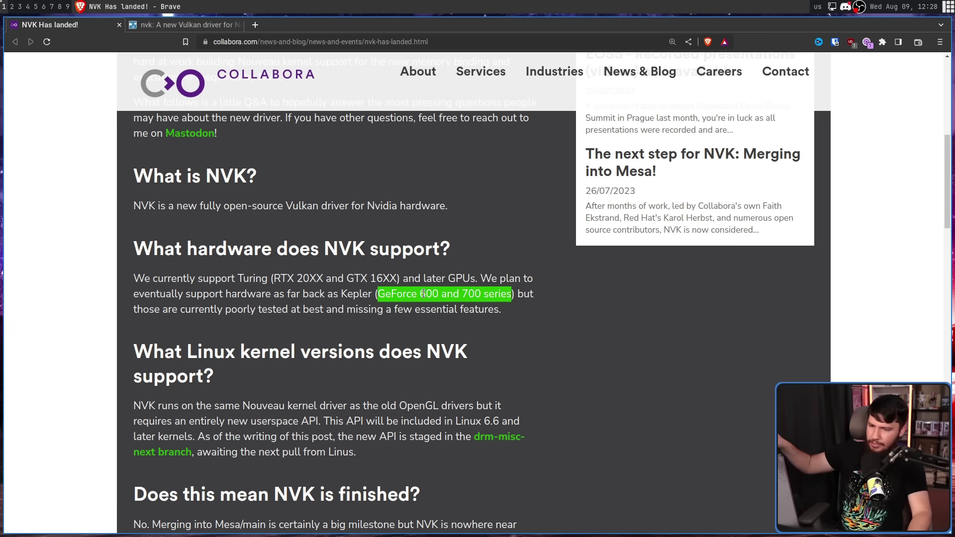
left_click(602, 301)
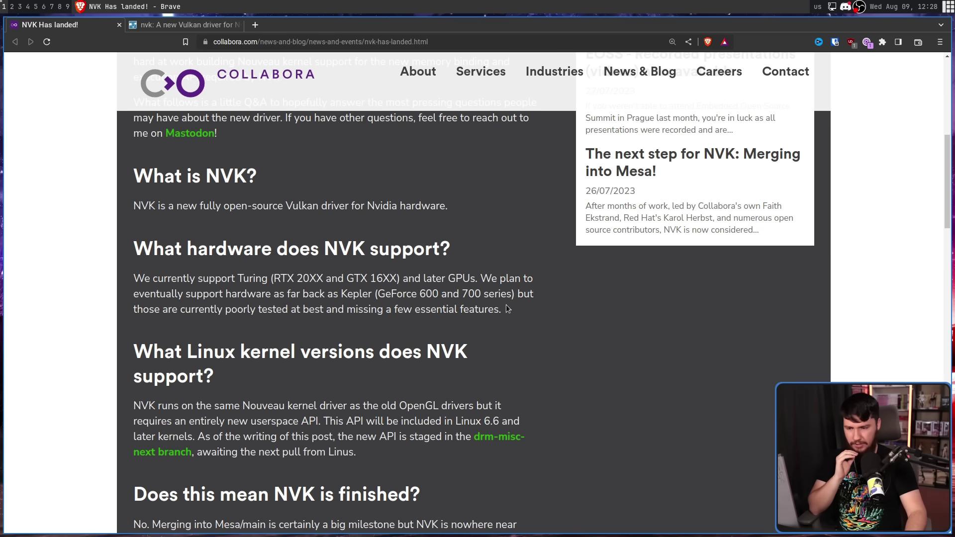
left_click_drag(516, 311, 346, 292)
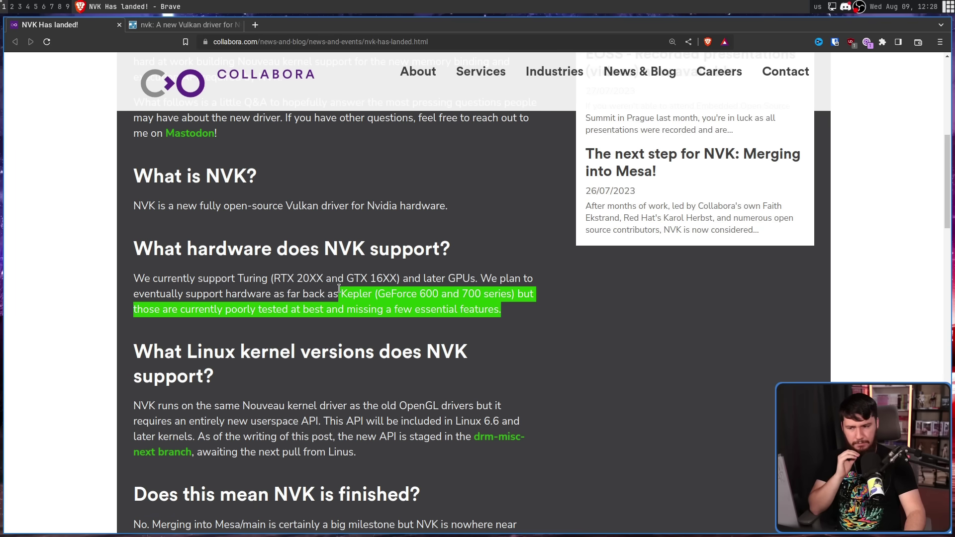
left_click(520, 310)
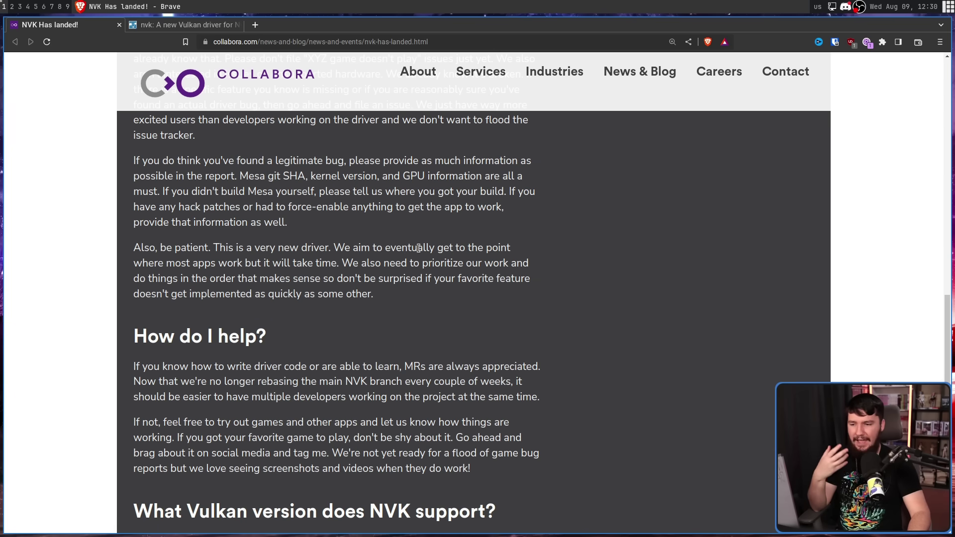
scroll(338, 215, "up", 10)
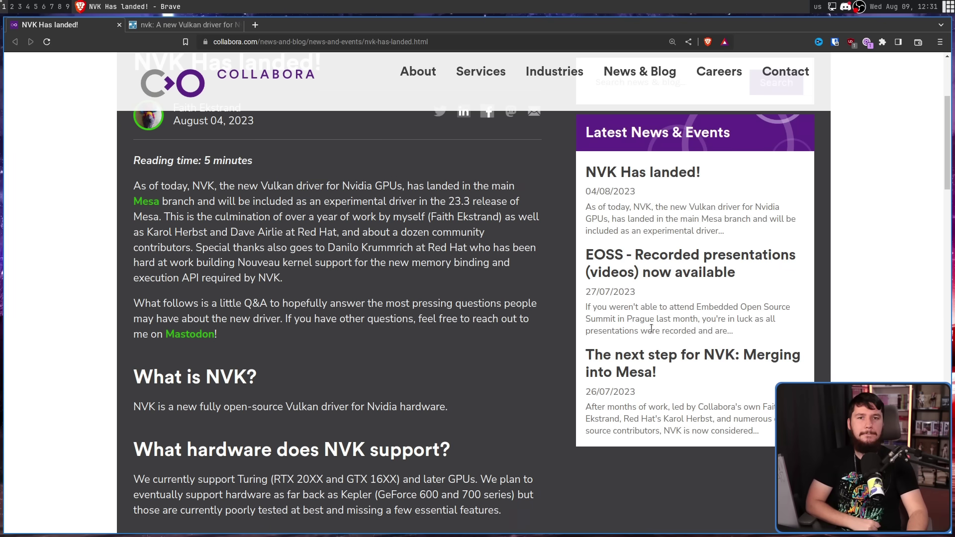
scroll(538, 325, "down", 3)
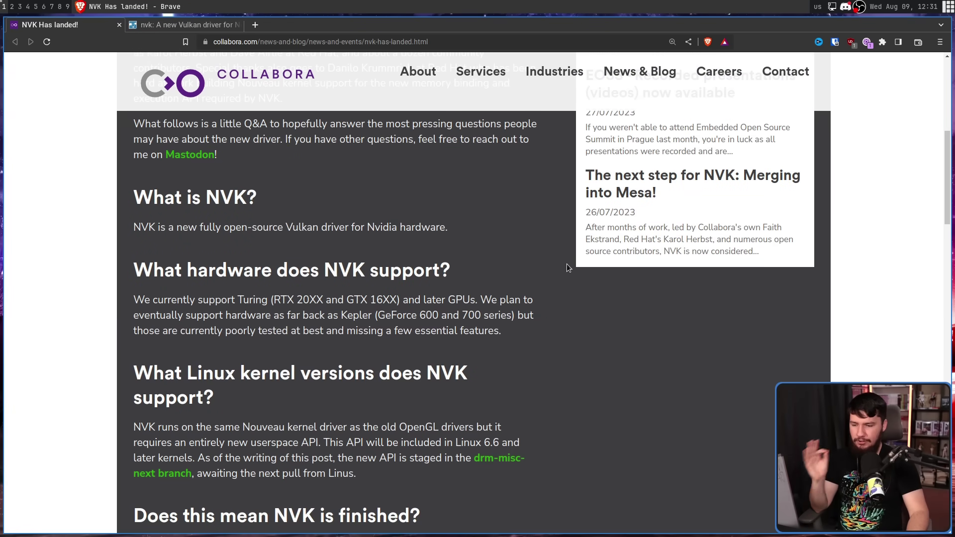
Step: Open the drm-misc-next branch log in a new tab and a terminal with enlarged text
middle_click(572, 276)
middle_click(580, 282)
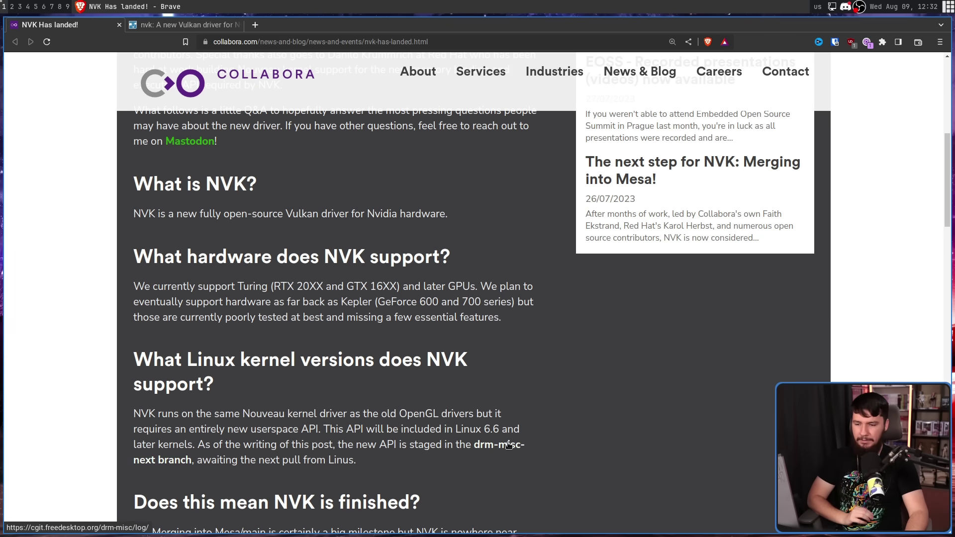
middle_click(512, 442)
key("super+Return")
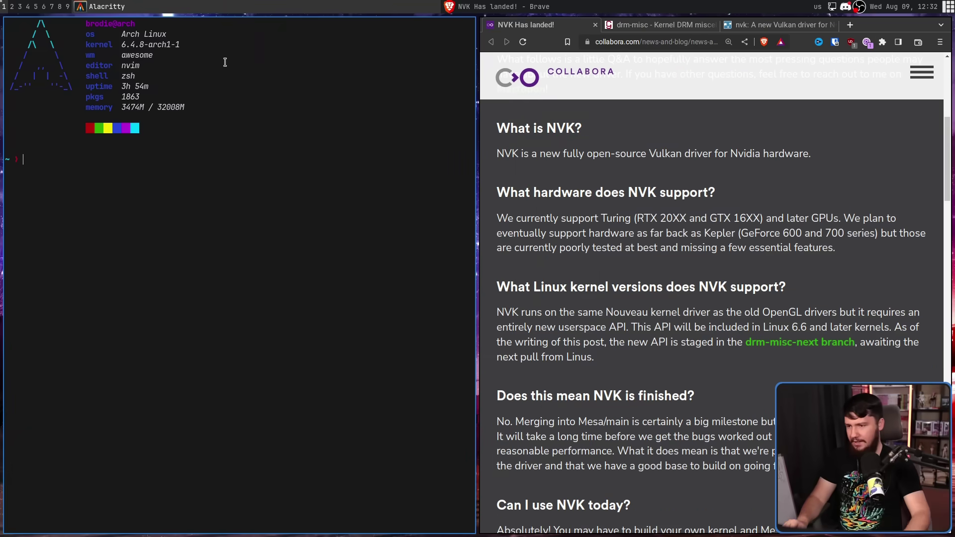
key("ctrl+equal")
key("ctrl+equal")
key("ctrl+equal")
key("ctrl+equal")
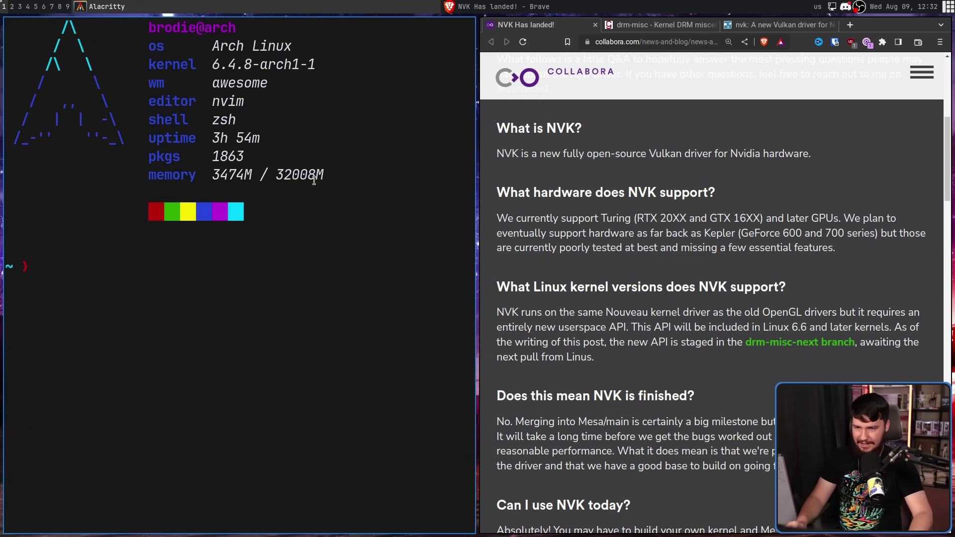
Step: Close the terminal, check the drm-misc nouveau commit log, then return to the NVK article
key("ctrl+d")
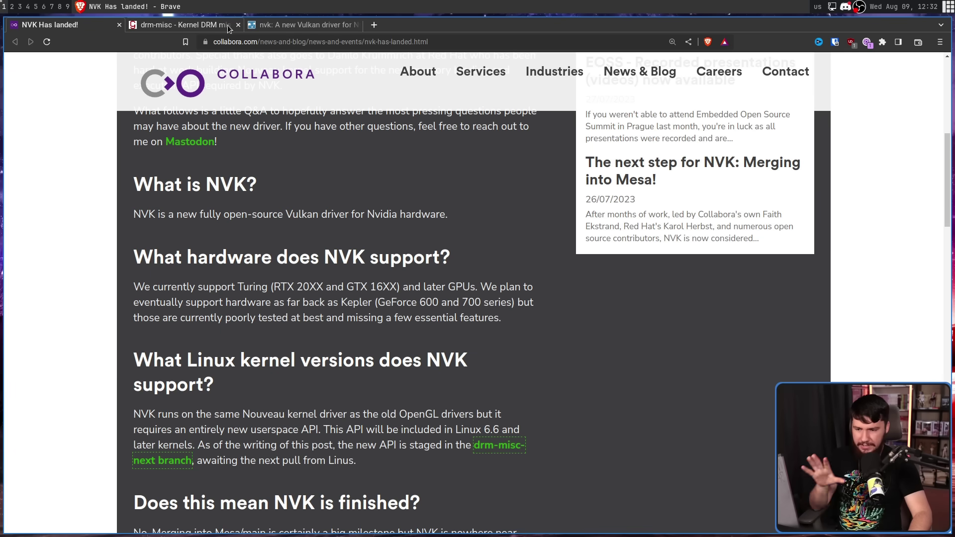
left_click(208, 25)
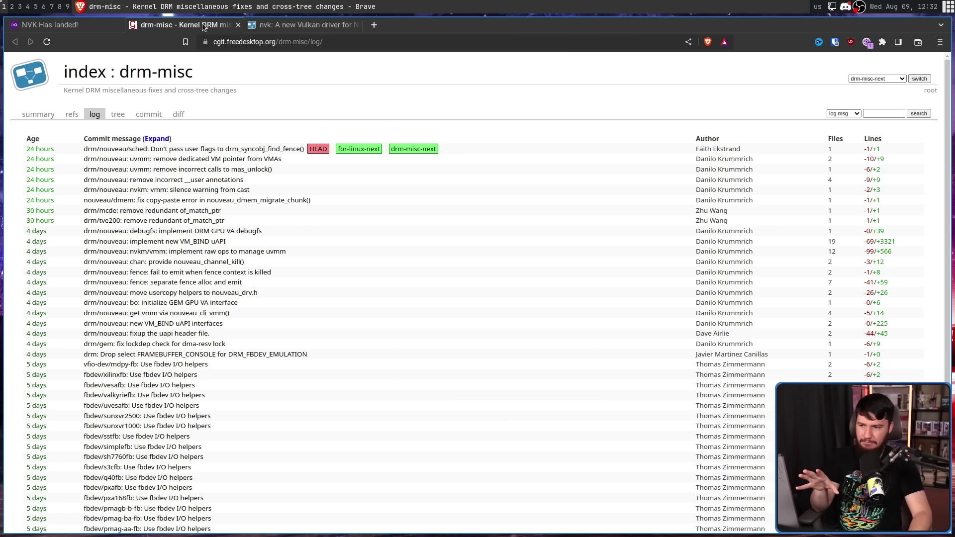
left_click(64, 21)
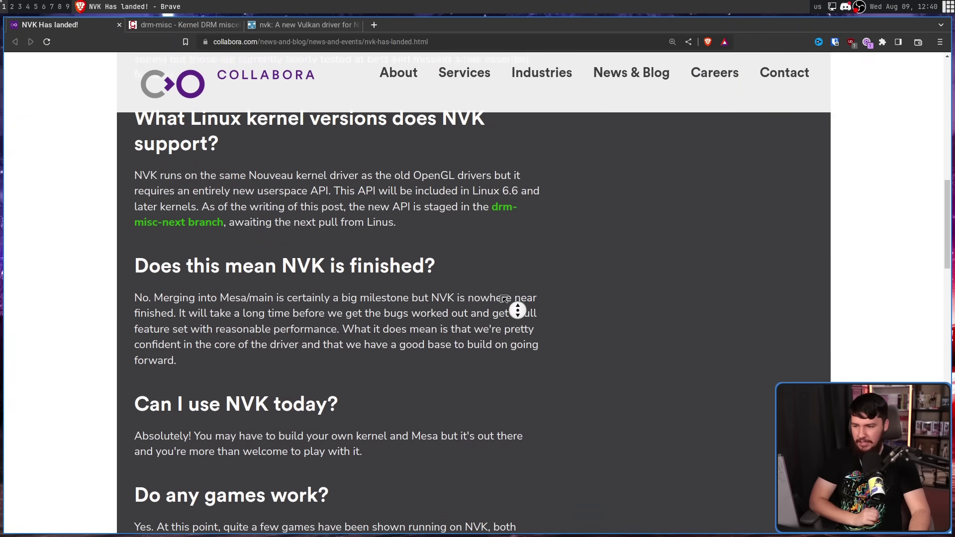
Step: Autoscroll through the NVK games answer, highlighting and then clearing the word 'running'
middle_click(503, 297)
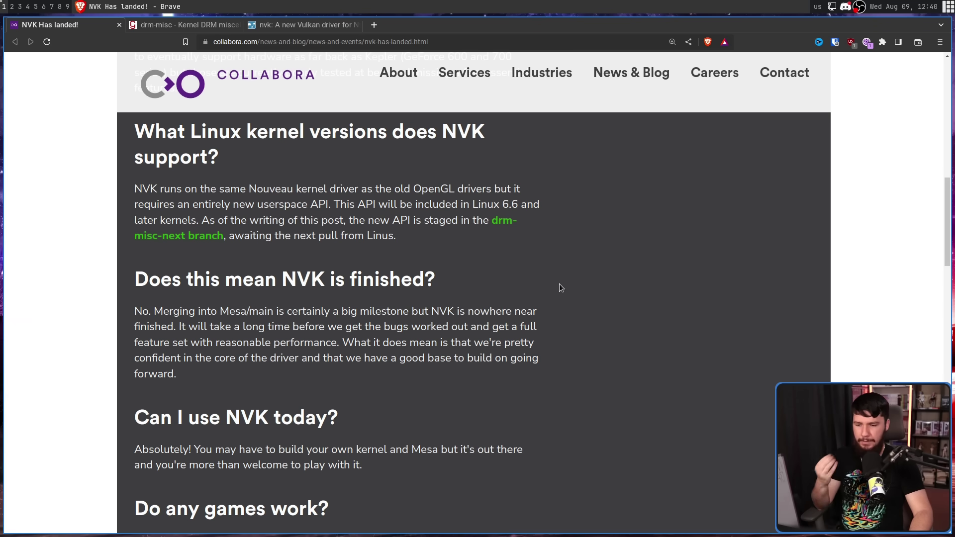
scroll(567, 282, "up", 1)
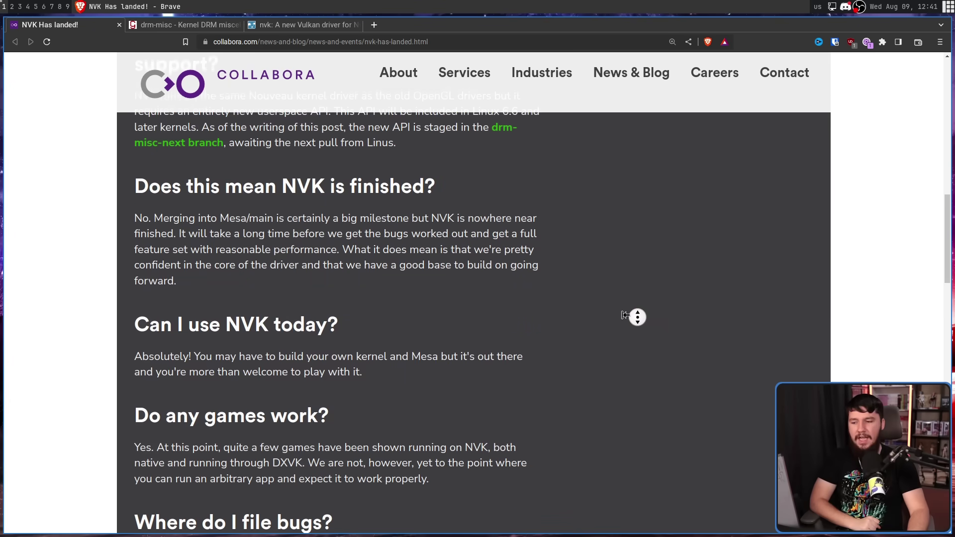
middle_click(623, 332)
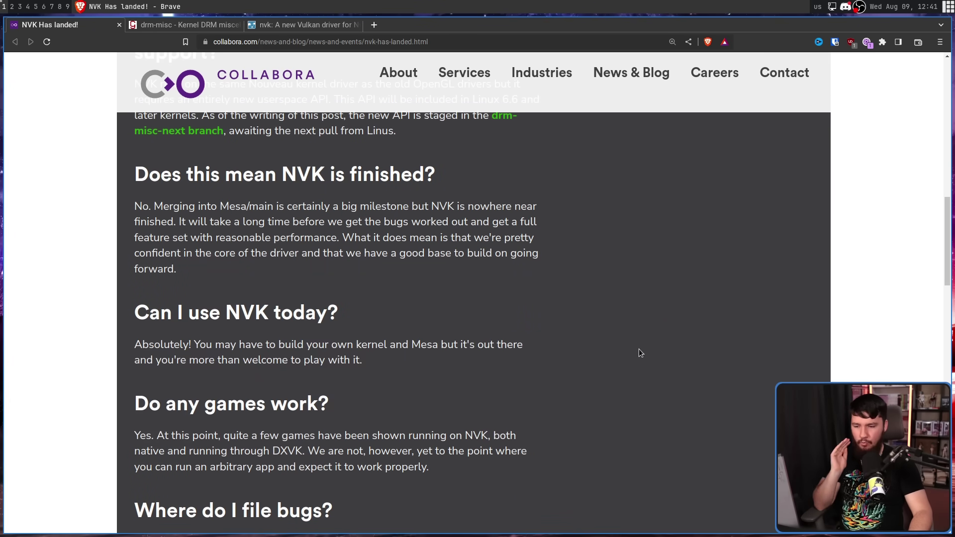
left_click_drag(445, 438, 411, 440)
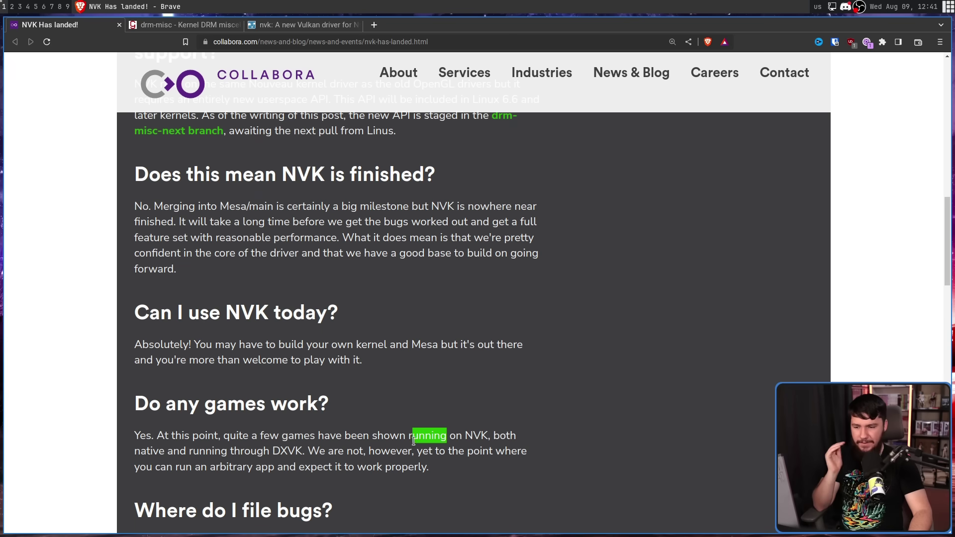
left_click(637, 440)
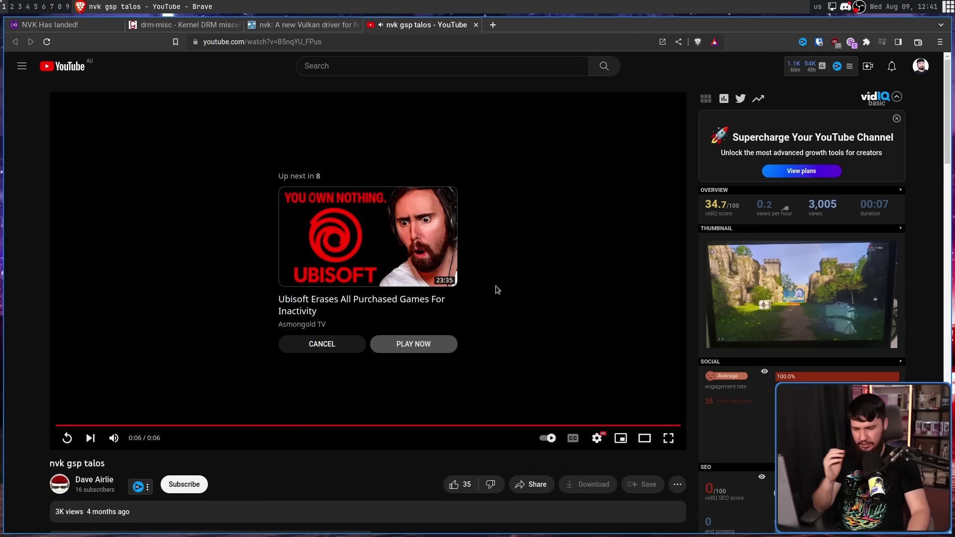
Step: Cancel autoplay of the Up next video after the Talos demo ends
left_click(471, 306)
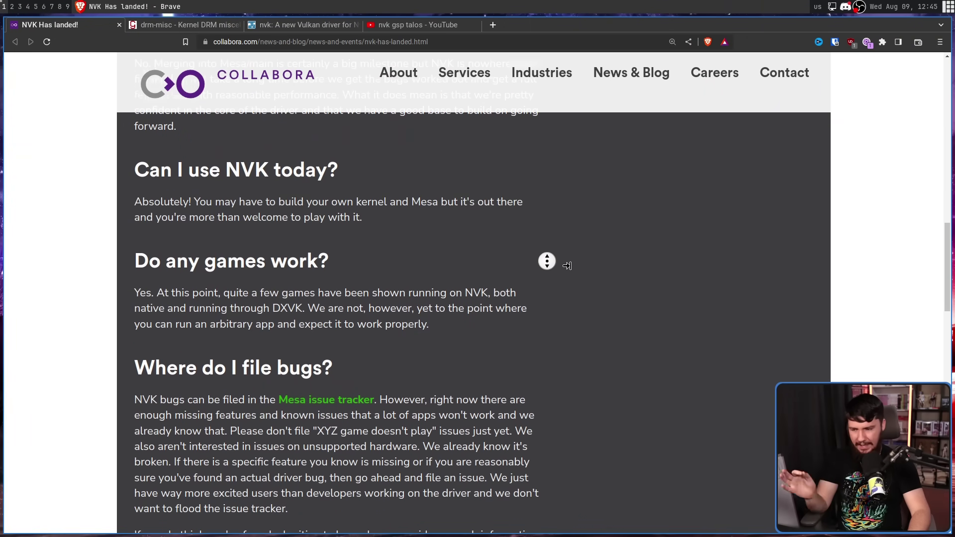
Step: Open the Mesa issue tracker in a background tab and switch to the nouveau/mesa issues page
middle_click(569, 266)
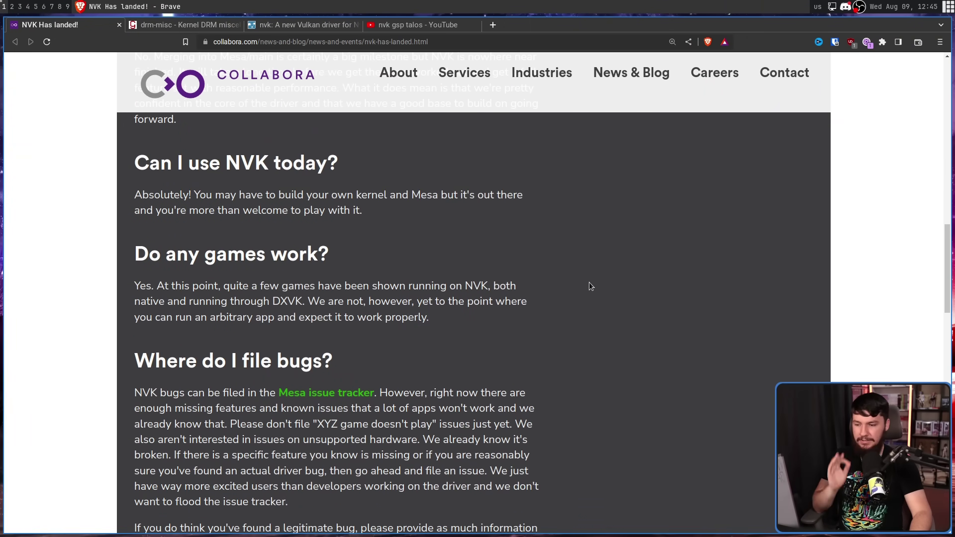
middle_click(326, 392)
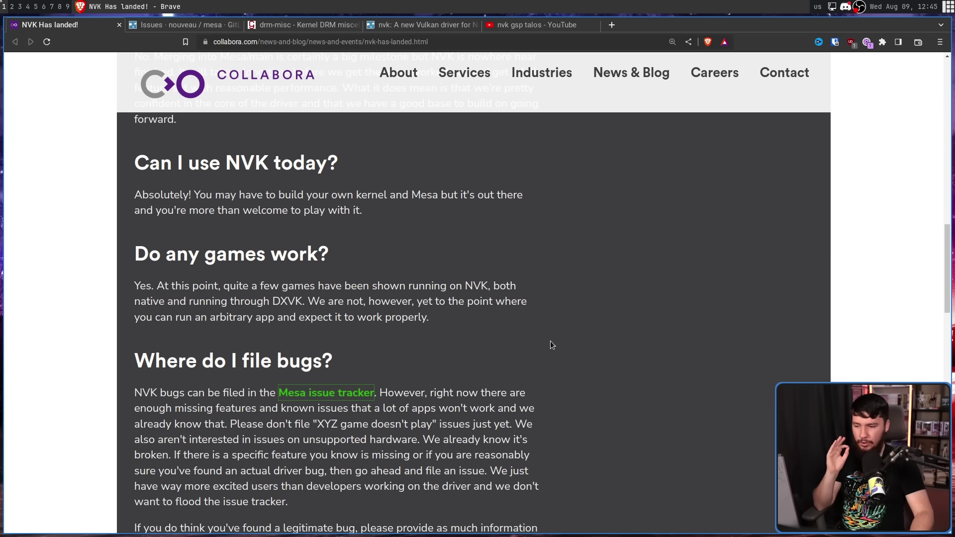
middle_click(568, 345)
middle_click(569, 349)
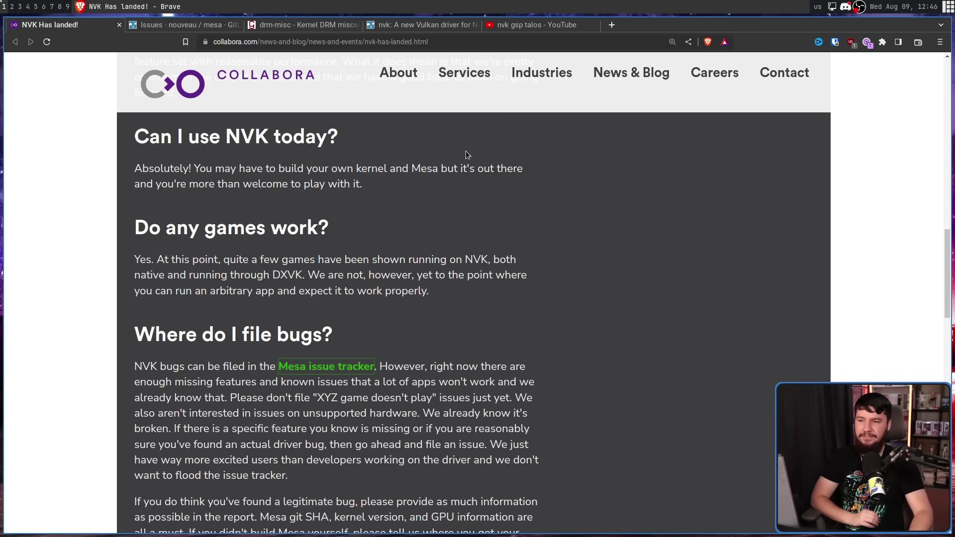
left_click(180, 25)
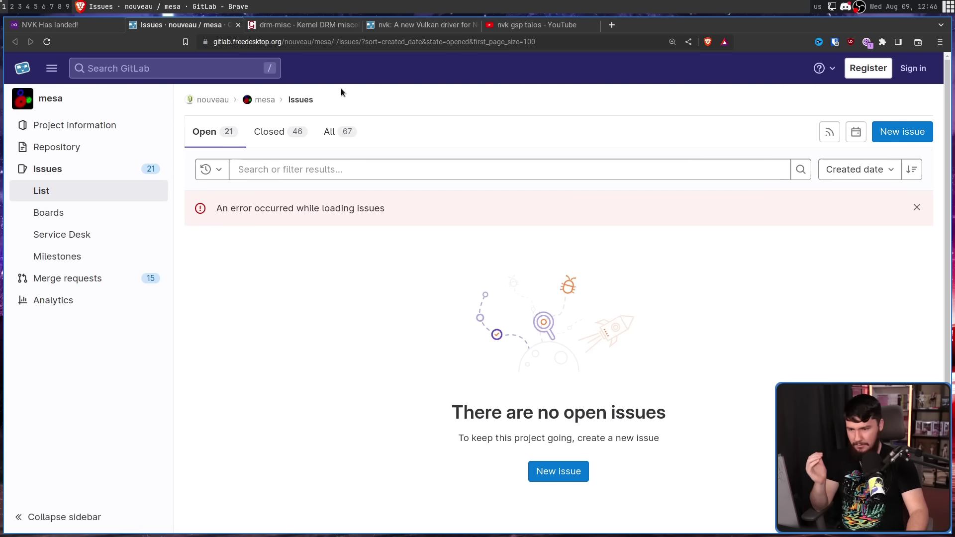
Step: Toggle the nouveau/mesa issue list between closed and open, ending on closed issues
left_click(278, 132)
left_click(224, 132)
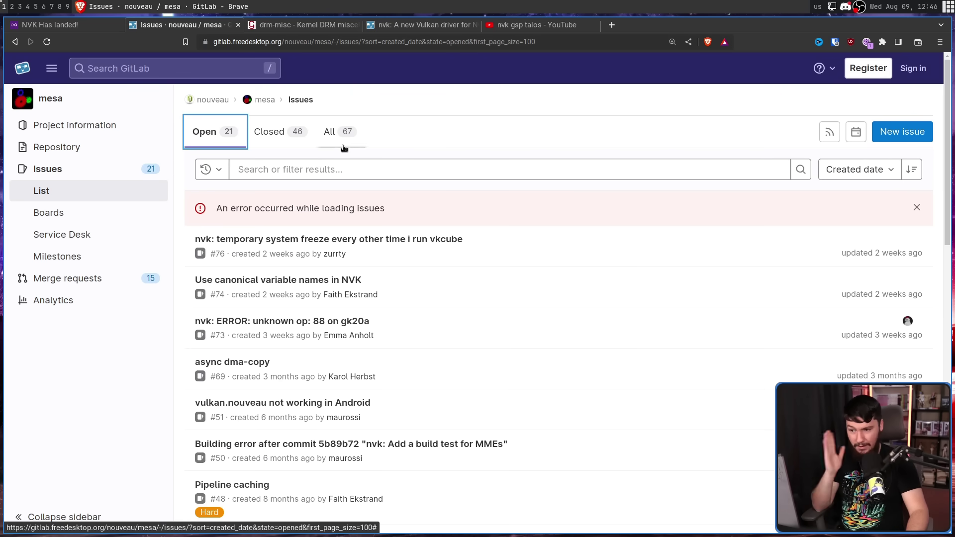
left_click(284, 135)
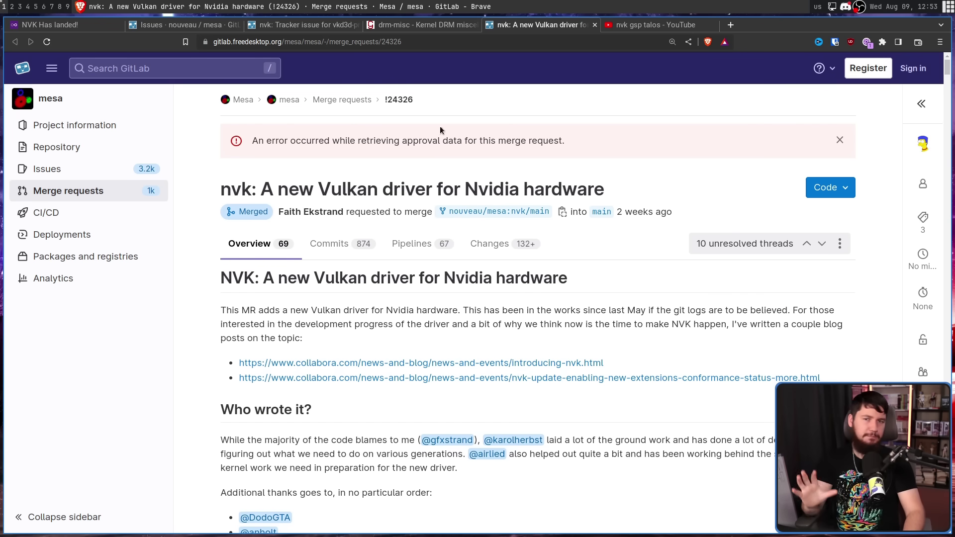
Step: Switch back to the Collabora 'NVK Has landed!' article tab
left_click(72, 31)
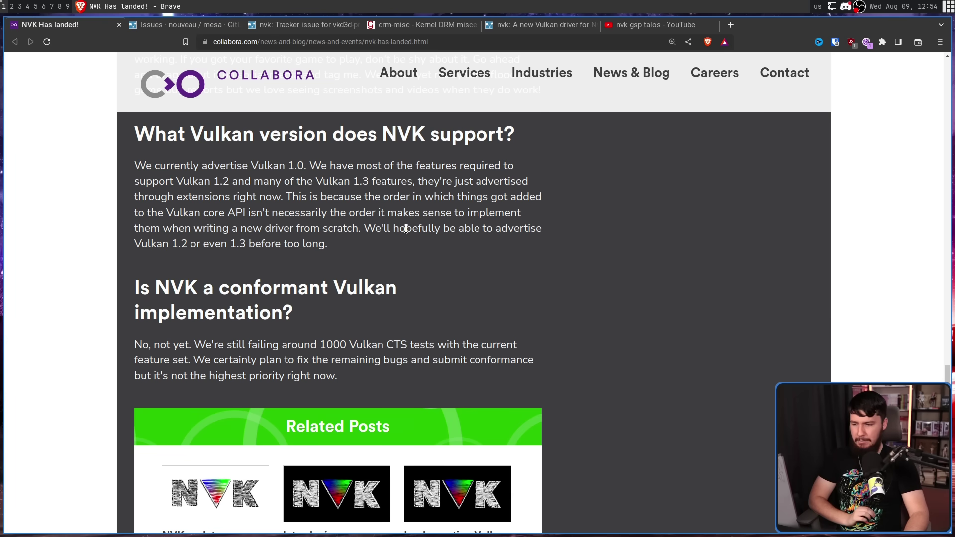
scroll(405, 229, "down", 1)
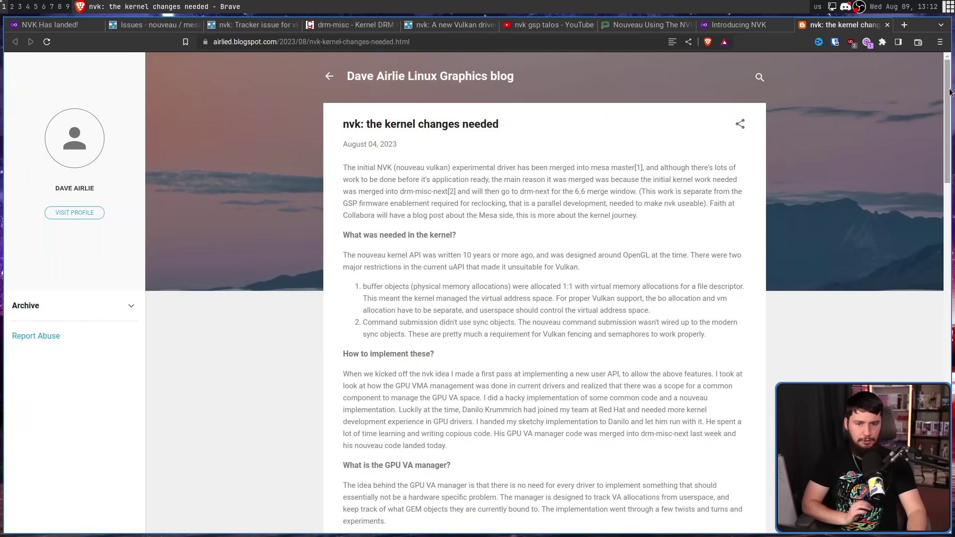
left_click_drag(946, 90, 946, 190)
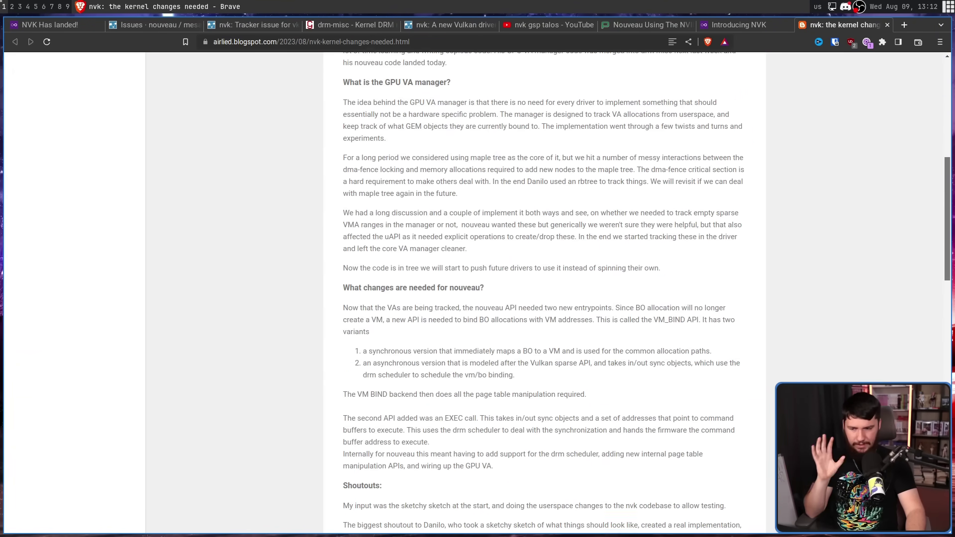
scroll(545, 299, "down", 2)
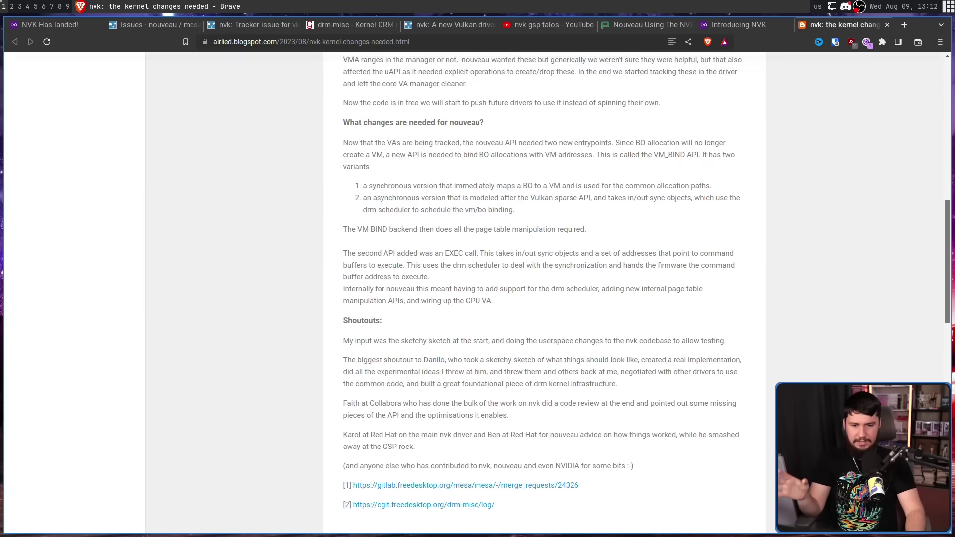
scroll(544, 299, "down", 2)
key("Home")
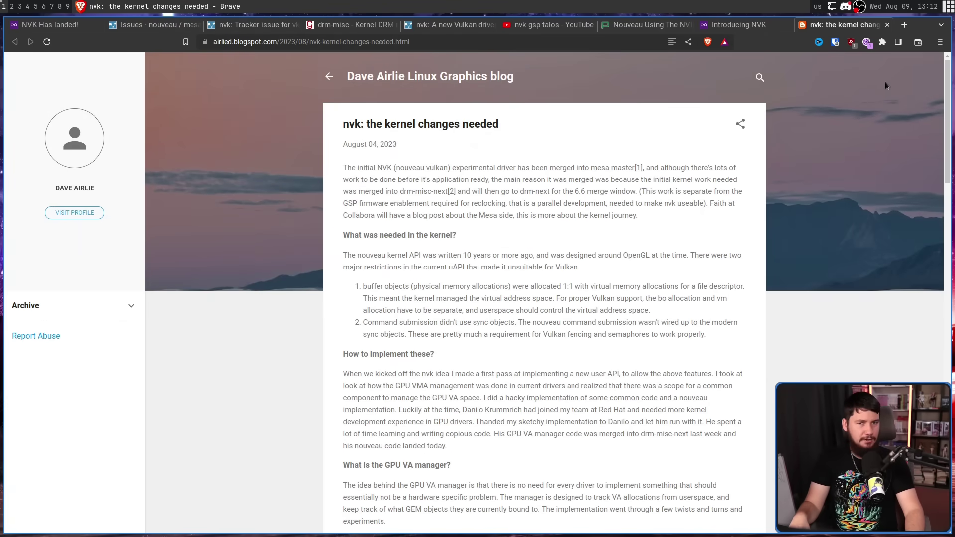